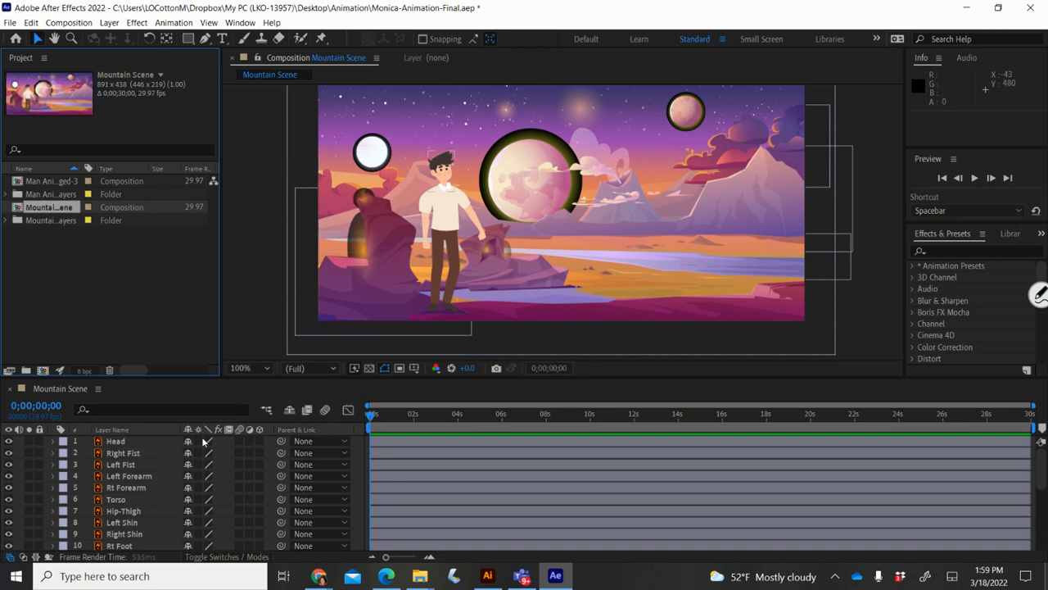
Step: Turn on continuous rasterizing for Head, both fists and the layers down to Hip-Thigh
{"action": "left_click_drag", "start_coordinate": [198, 440], "coordinate": [197, 465]}
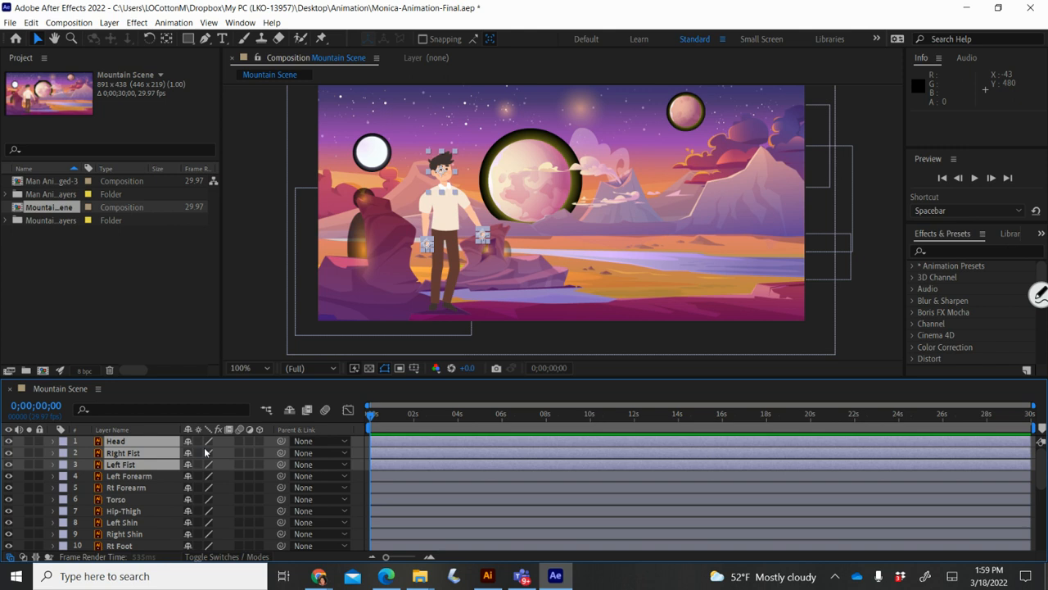
{"action": "left_click", "coordinate": [198, 441]}
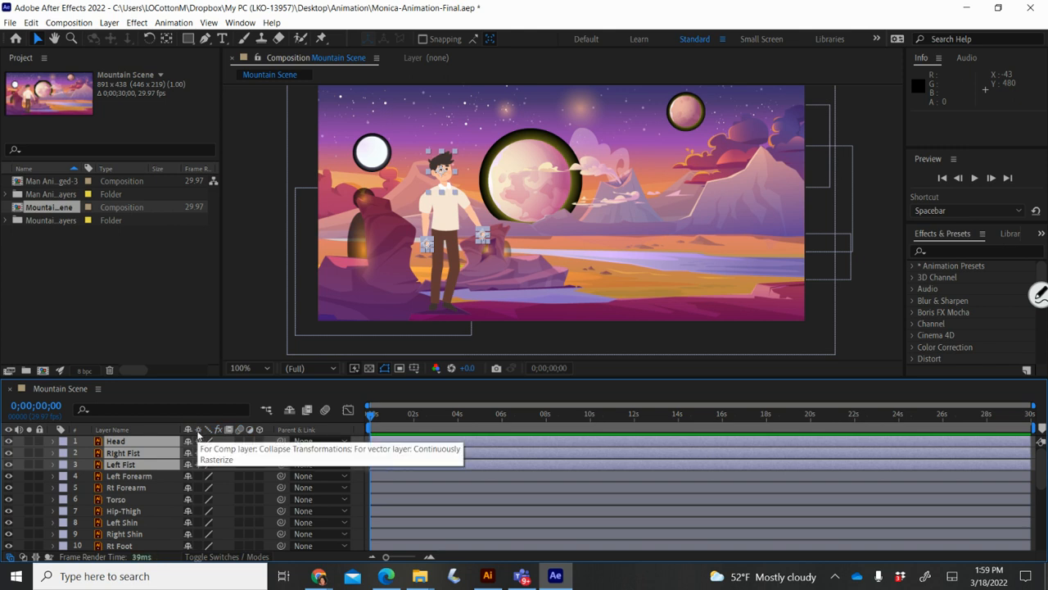
{"action": "left_click_drag", "start_coordinate": [198, 465], "coordinate": [194, 511]}
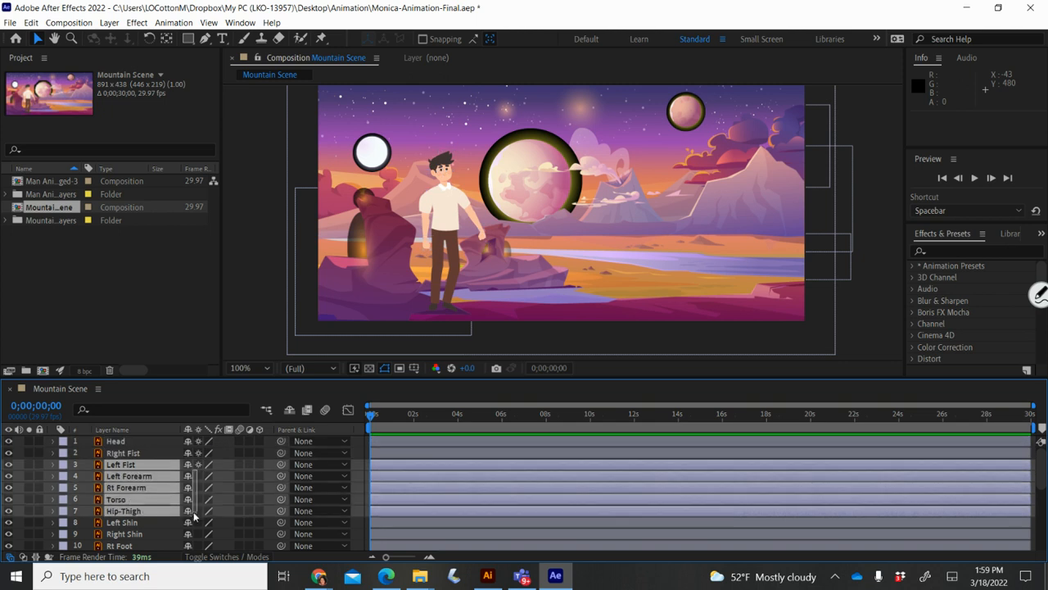
{"action": "left_click", "coordinate": [199, 475]}
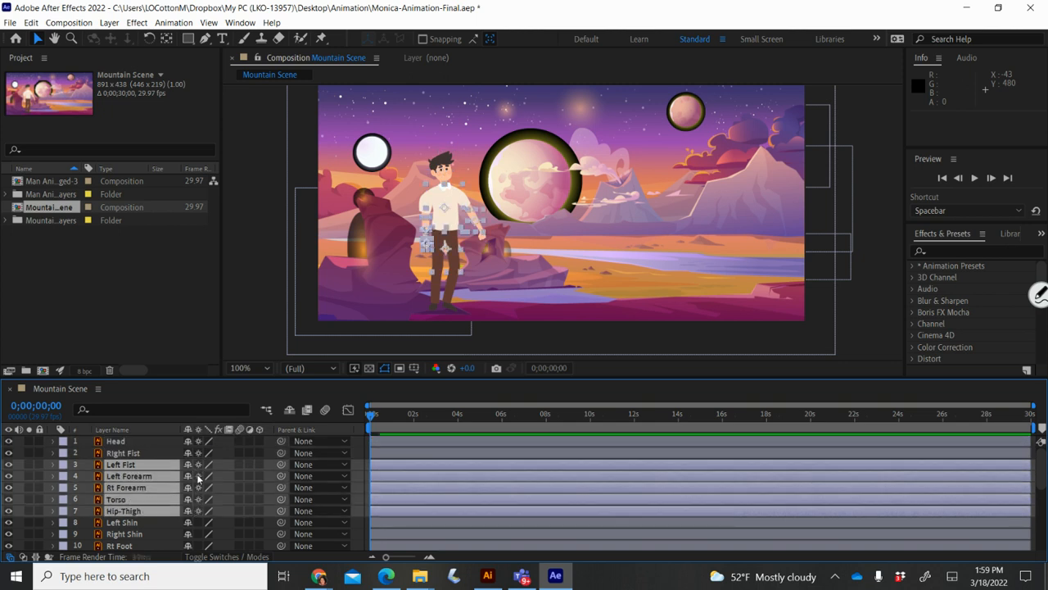
Step: Enable continuous rasterizing for Left Shin and Right Shin, then select only the Head layer
{"action": "scroll", "coordinate": [196, 470], "scroll_direction": "down", "scroll_amount": 1}
{"action": "scroll", "coordinate": [196, 471], "scroll_direction": "down", "scroll_amount": 4}
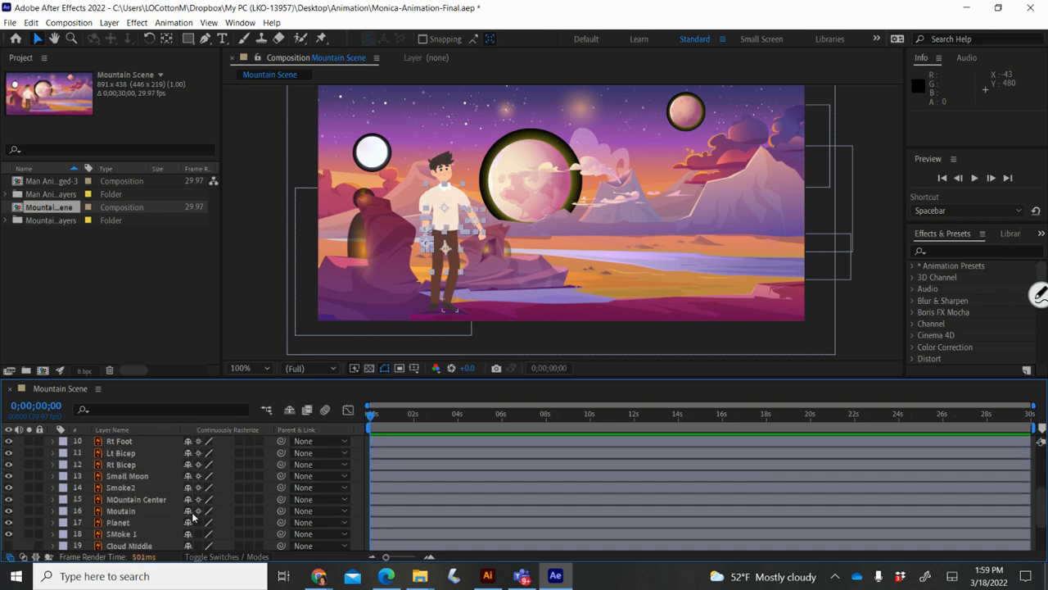
{"action": "scroll", "coordinate": [197, 545], "scroll_direction": "down", "scroll_amount": 1}
{"action": "scroll", "coordinate": [197, 556], "scroll_direction": "down", "scroll_amount": 2}
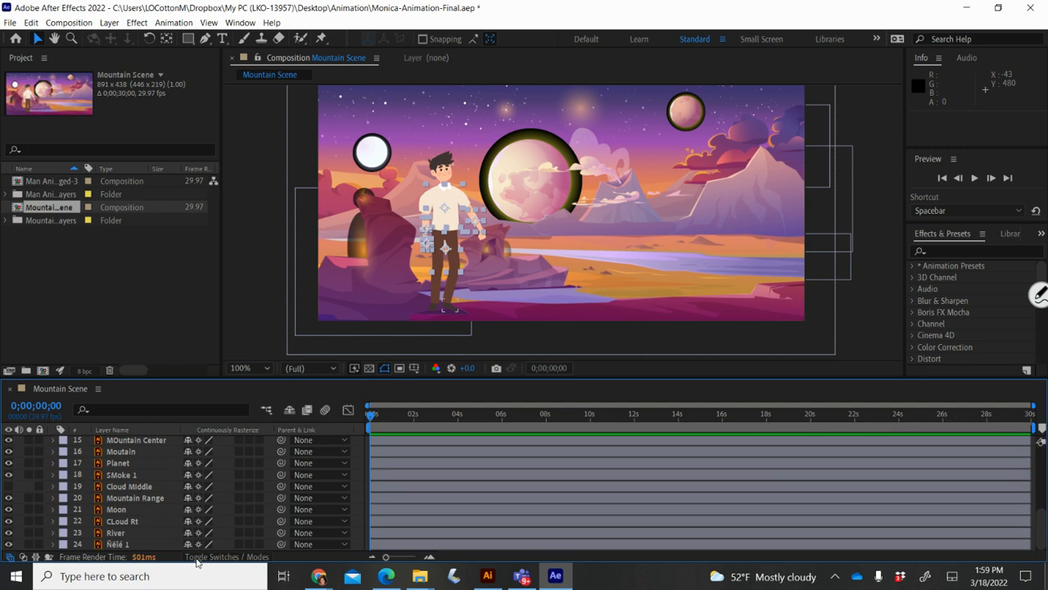
{"action": "scroll", "coordinate": [197, 536], "scroll_direction": "up", "scroll_amount": 3}
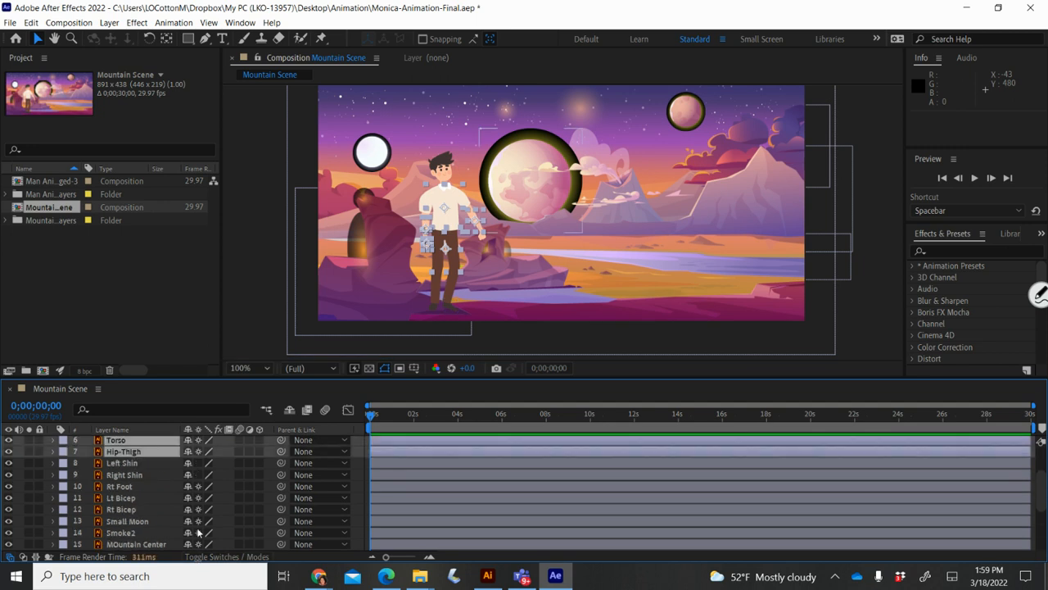
{"action": "left_click", "coordinate": [198, 475]}
{"action": "left_click", "coordinate": [198, 465]}
{"action": "scroll", "coordinate": [197, 468], "scroll_direction": "up", "scroll_amount": 2}
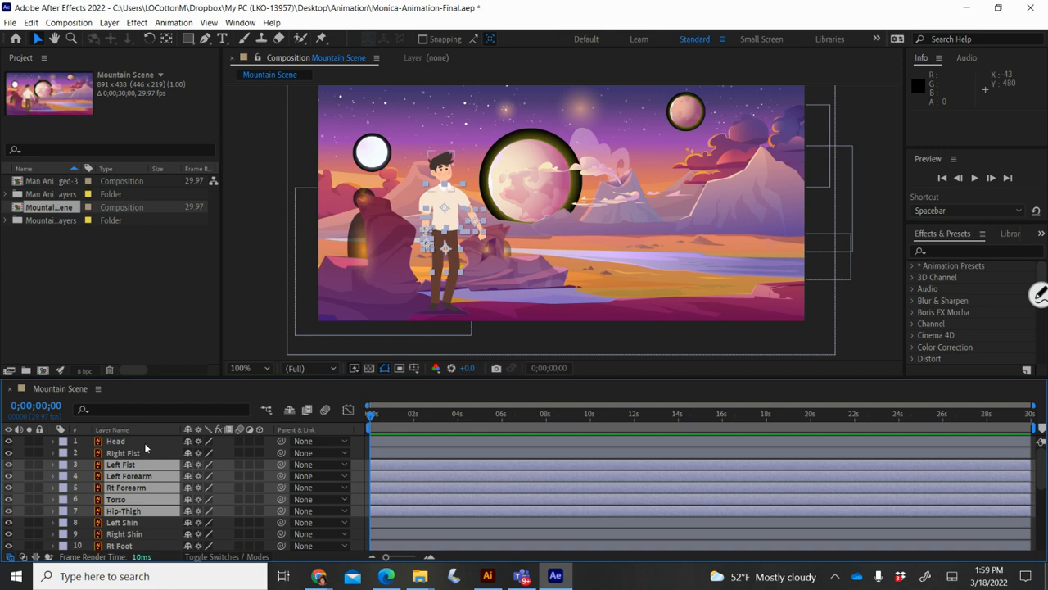
{"action": "left_click", "coordinate": [144, 442]}
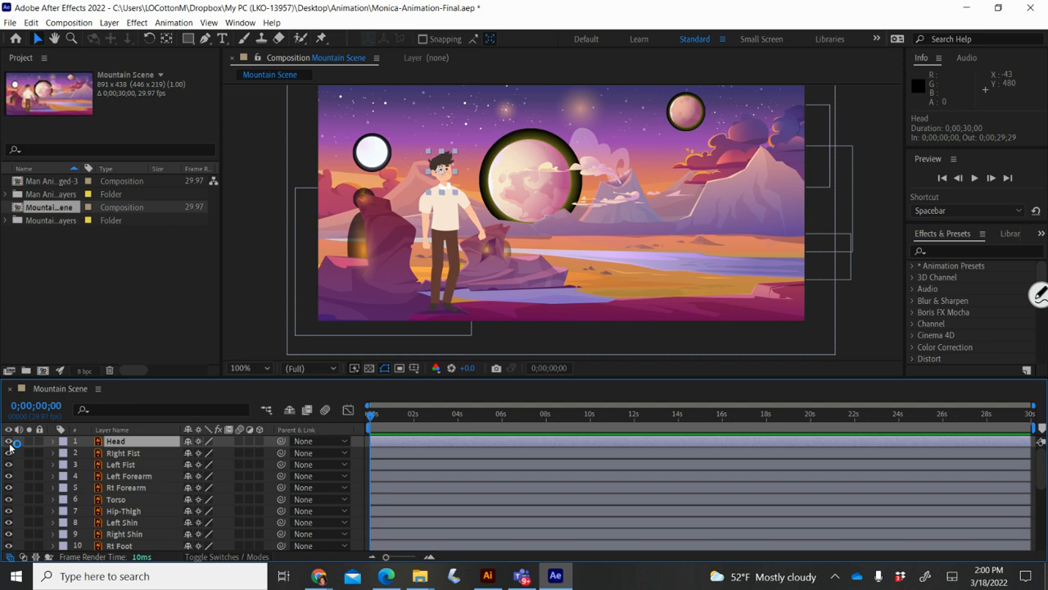
Step: Switch off visibility for Head through Hip-Thigh, plus Rt Foot, Lt Bicep and Rt Bicep
{"action": "left_click_drag", "start_coordinate": [9, 442], "coordinate": [10, 533]}
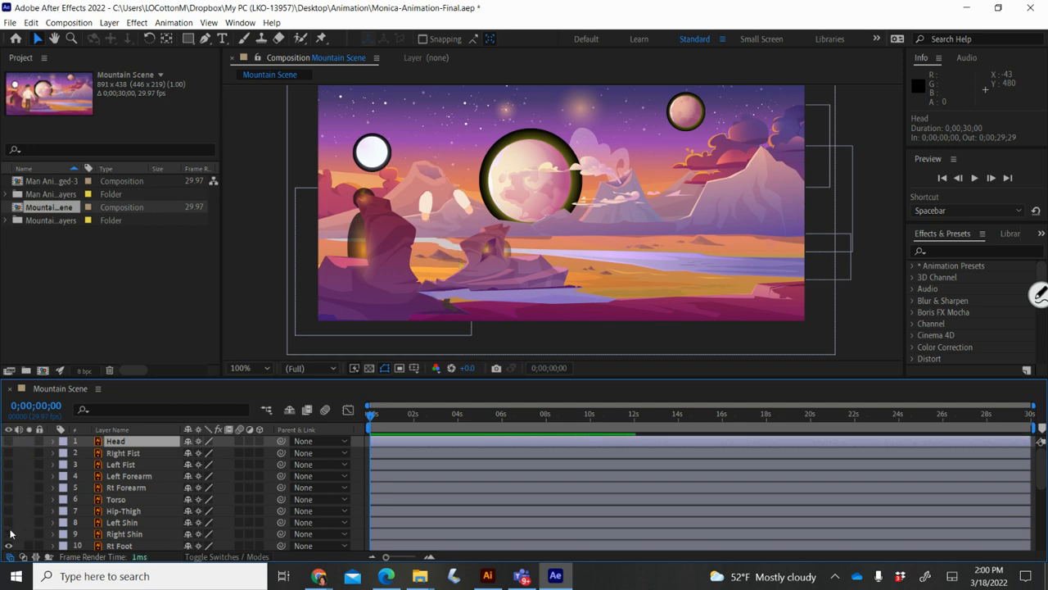
{"action": "scroll", "coordinate": [9, 546], "scroll_direction": "down", "scroll_amount": 3}
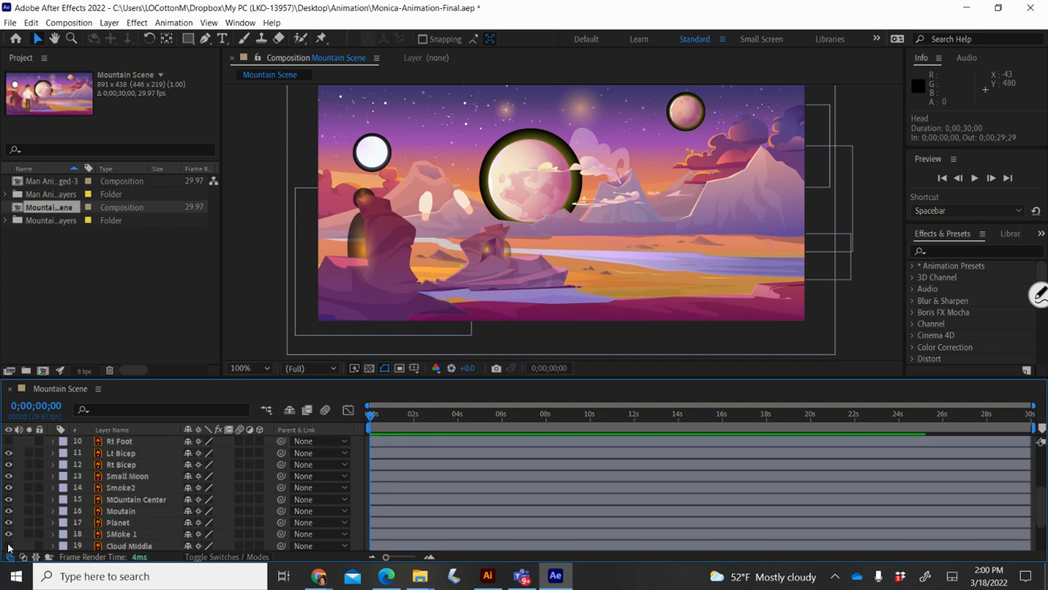
{"action": "left_click_drag", "start_coordinate": [9, 440], "coordinate": [9, 469]}
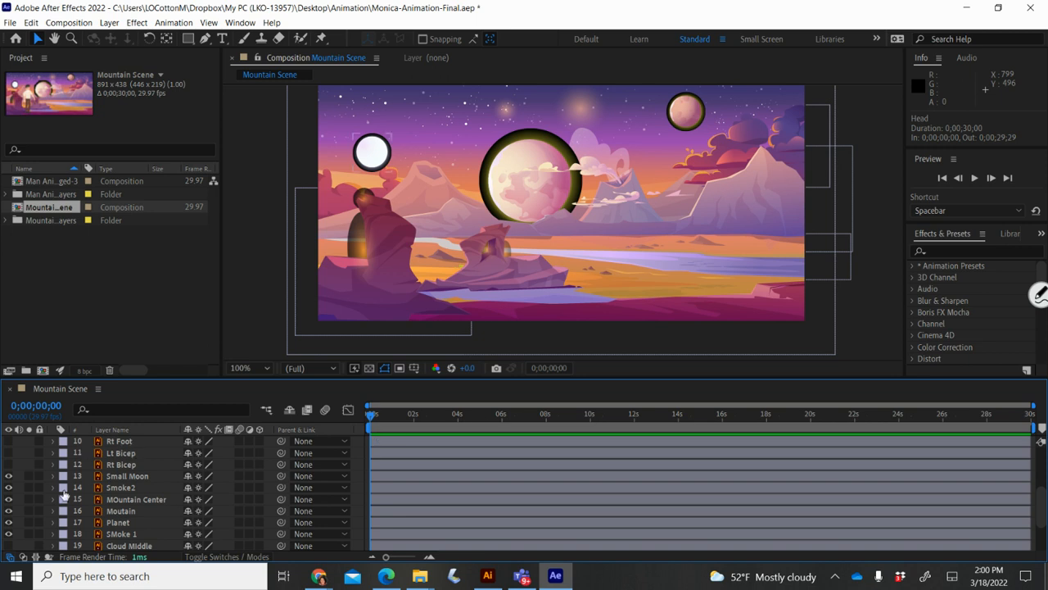
Step: Move the Small Moon slightly up and left in the sky
{"action": "left_click", "coordinate": [120, 476]}
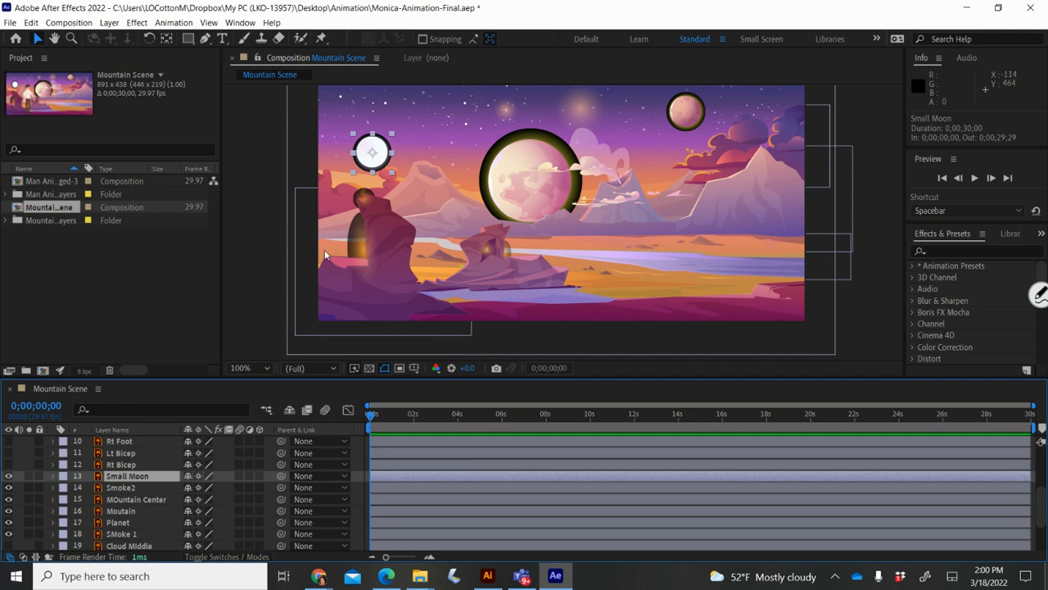
{"action": "left_click_drag", "start_coordinate": [374, 153], "coordinate": [364, 140]}
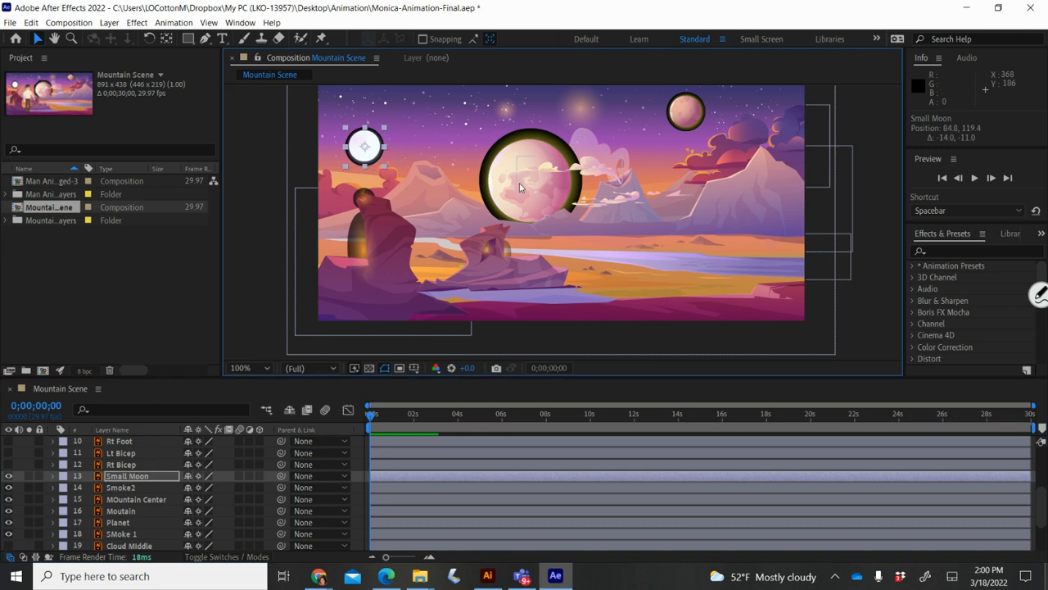
{"action": "left_click", "coordinate": [518, 181]}
Step: Shift the Mountain Range right and down, nudge it left, and reselect Small Moon
{"action": "left_click", "coordinate": [506, 205]}
{"action": "mouse_move", "coordinate": [506, 204]}
{"action": "left_mouse_down"}
{"action": "mouse_move", "coordinate": [550, 218]}
{"action": "mouse_move", "coordinate": [537, 203]}
{"action": "mouse_move", "coordinate": [506, 206]}
{"action": "mouse_move", "coordinate": [517, 211]}
{"action": "left_mouse_up"}
{"action": "key", "text": "Left"}
{"action": "key", "text": "Left"}
{"action": "key", "text": "Left"}
{"action": "key", "text": "Left"}
{"action": "key", "text": "Left"}
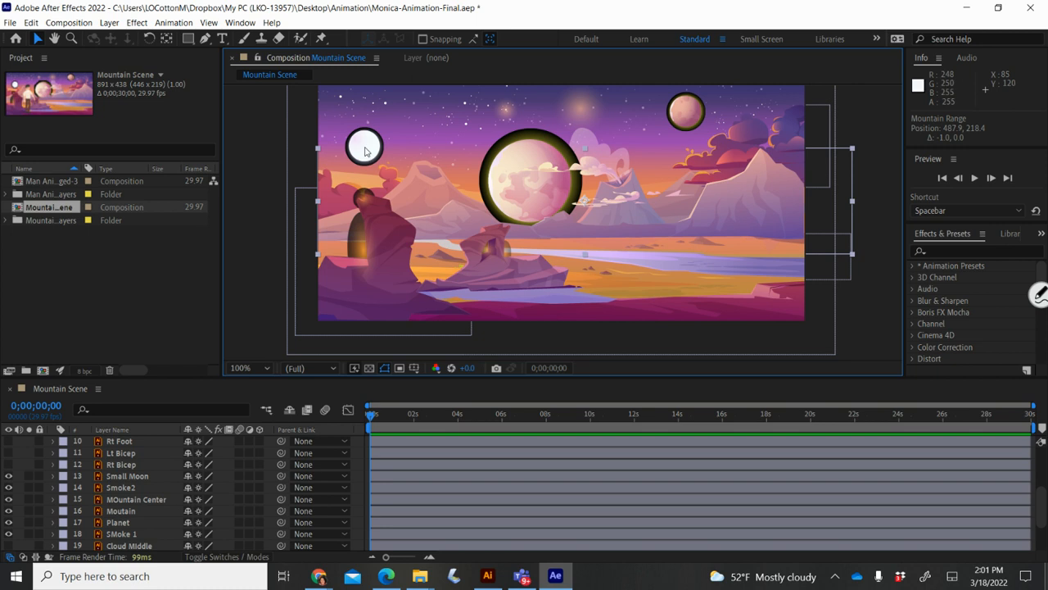
{"action": "left_click", "coordinate": [129, 478]}
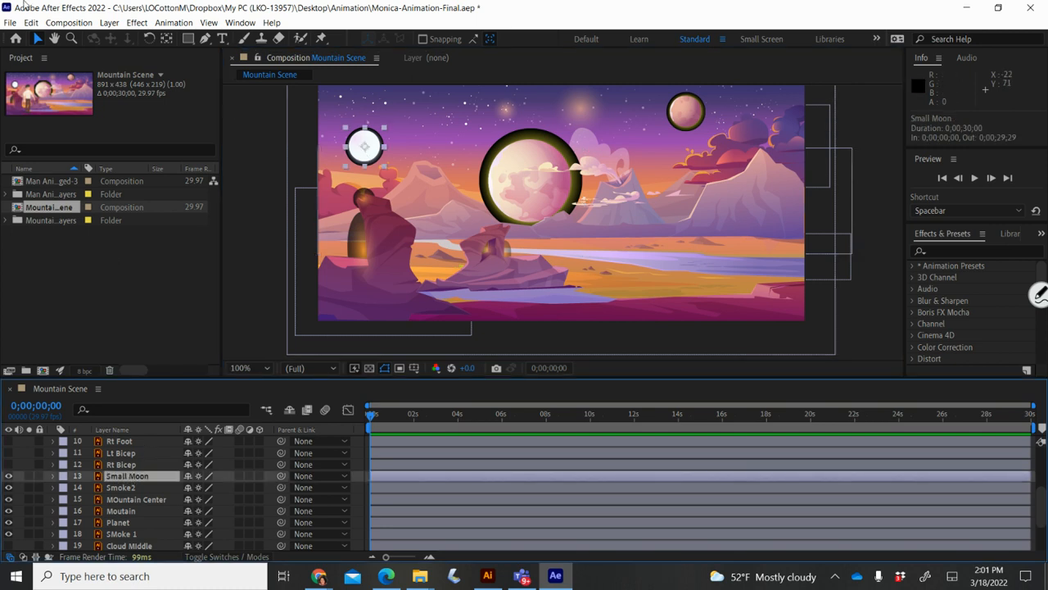
{"action": "left_click", "coordinate": [52, 476]}
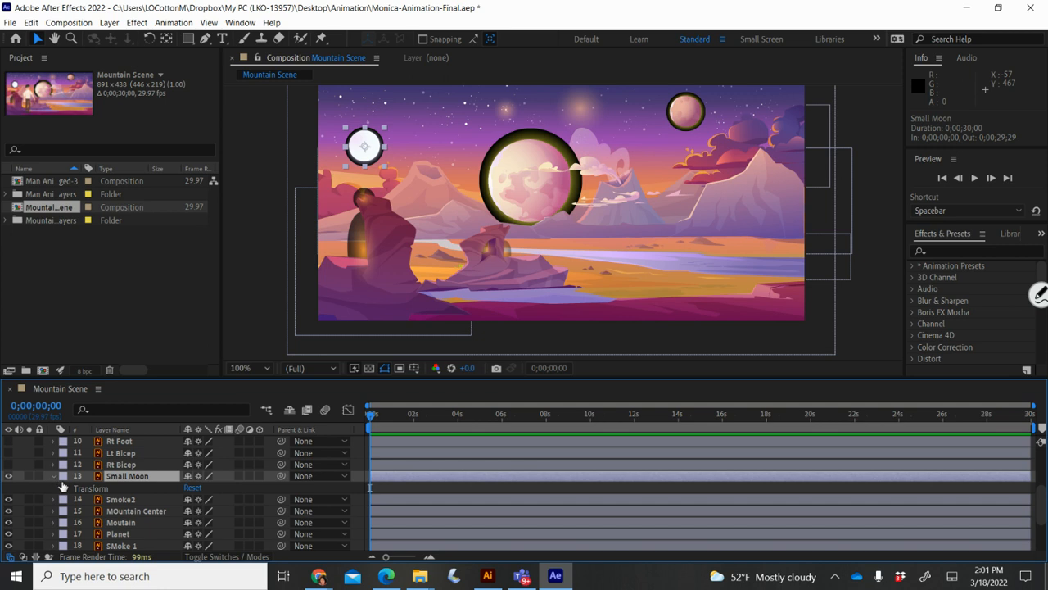
{"action": "left_click", "coordinate": [65, 488]}
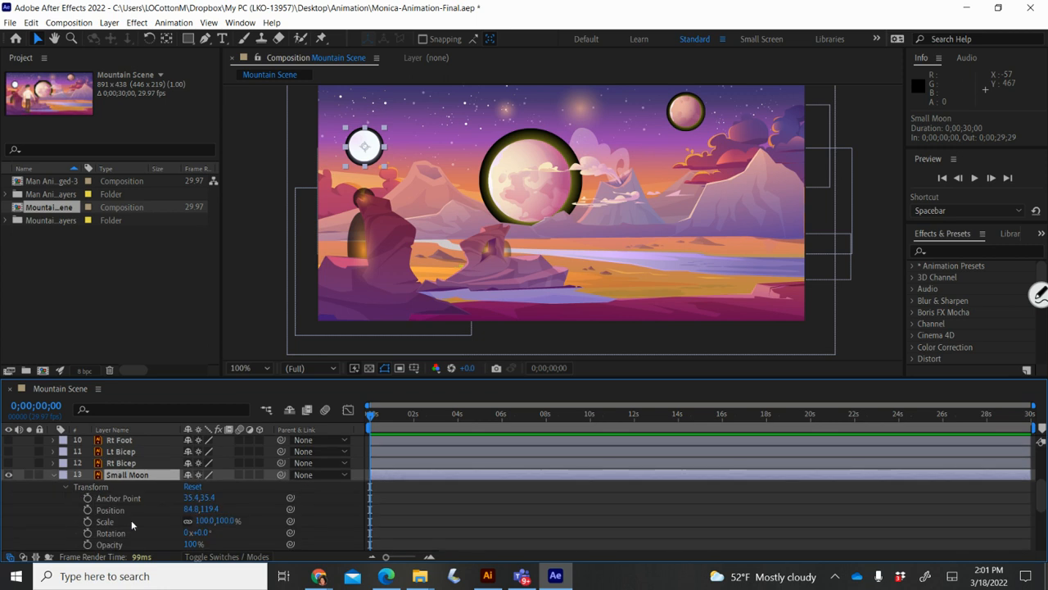
{"action": "scroll", "coordinate": [131, 524], "scroll_direction": "down", "scroll_amount": 3}
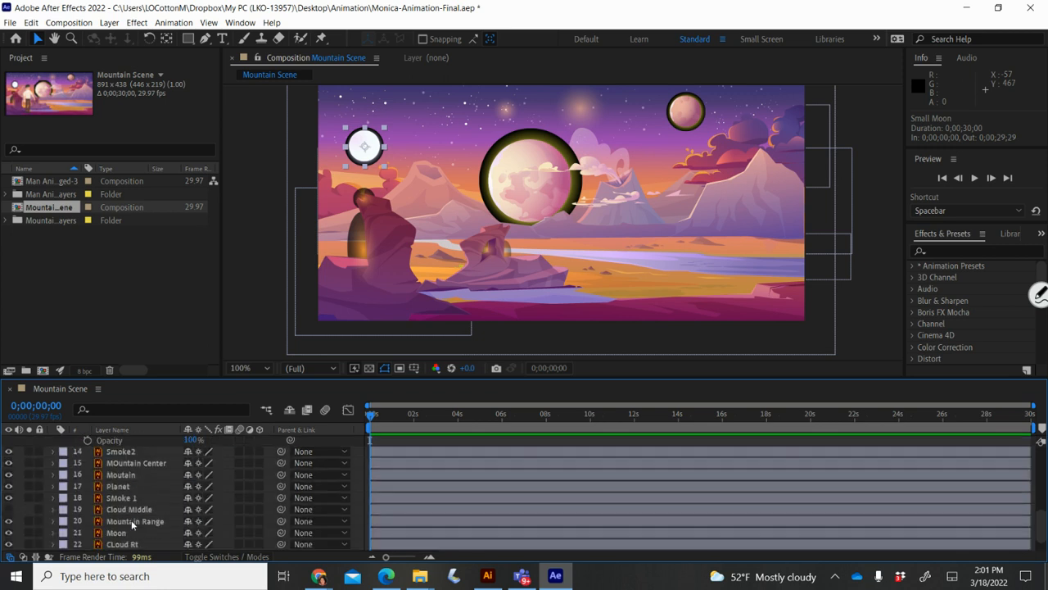
{"action": "scroll", "coordinate": [131, 524], "scroll_direction": "up", "scroll_amount": 3}
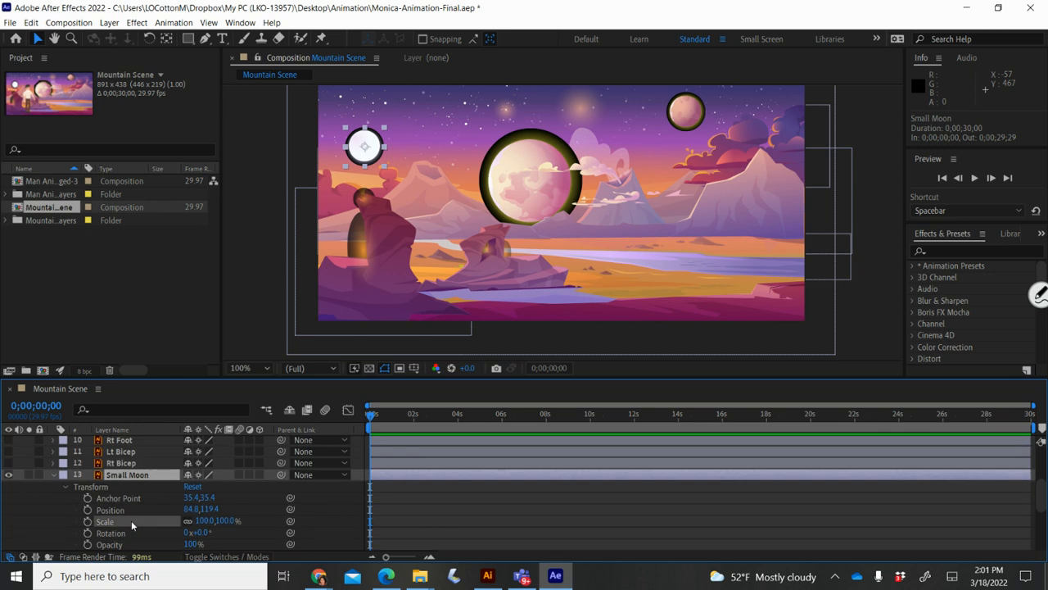
{"action": "scroll", "coordinate": [131, 524], "scroll_direction": "up", "scroll_amount": 3}
{"action": "scroll", "coordinate": [131, 522], "scroll_direction": "down", "scroll_amount": 3}
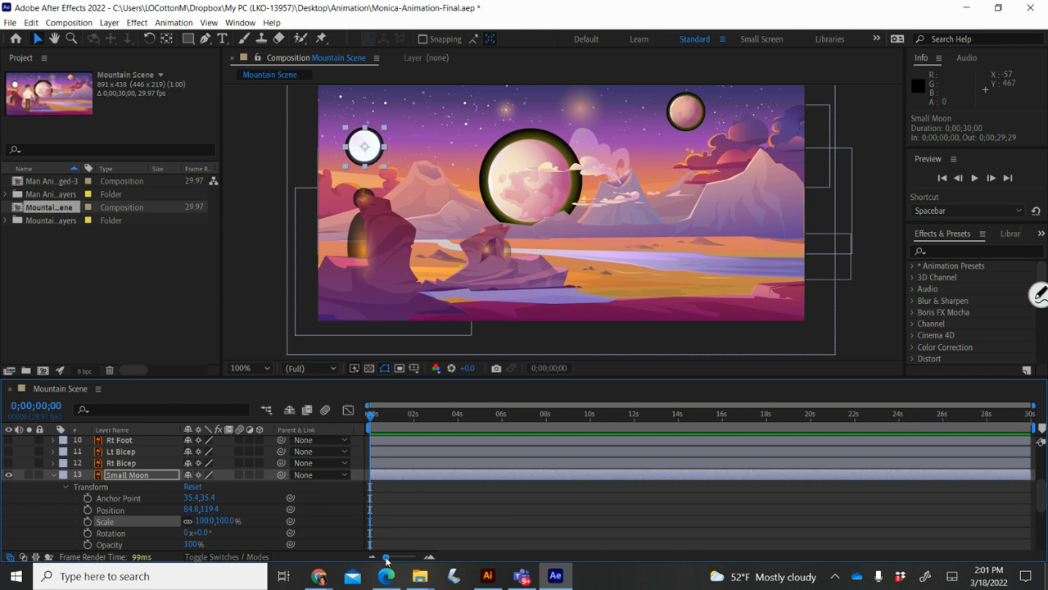
Step: Zoom the timeline ruler so roughly 0–13 seconds fill its width
{"action": "left_click_drag", "start_coordinate": [387, 561], "coordinate": [415, 561]}
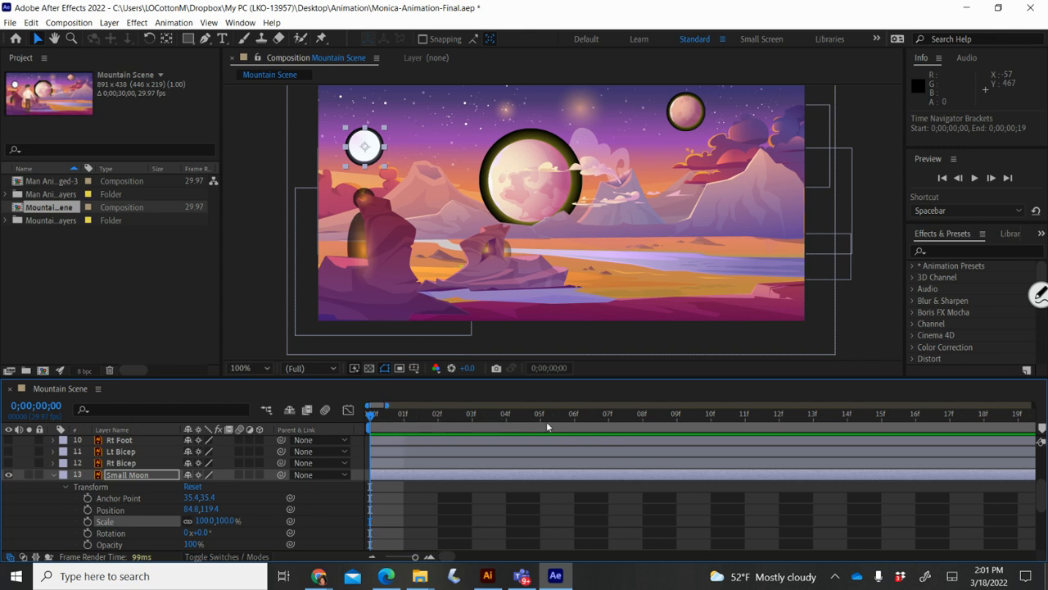
{"action": "left_click_drag", "start_coordinate": [416, 561], "coordinate": [403, 561]}
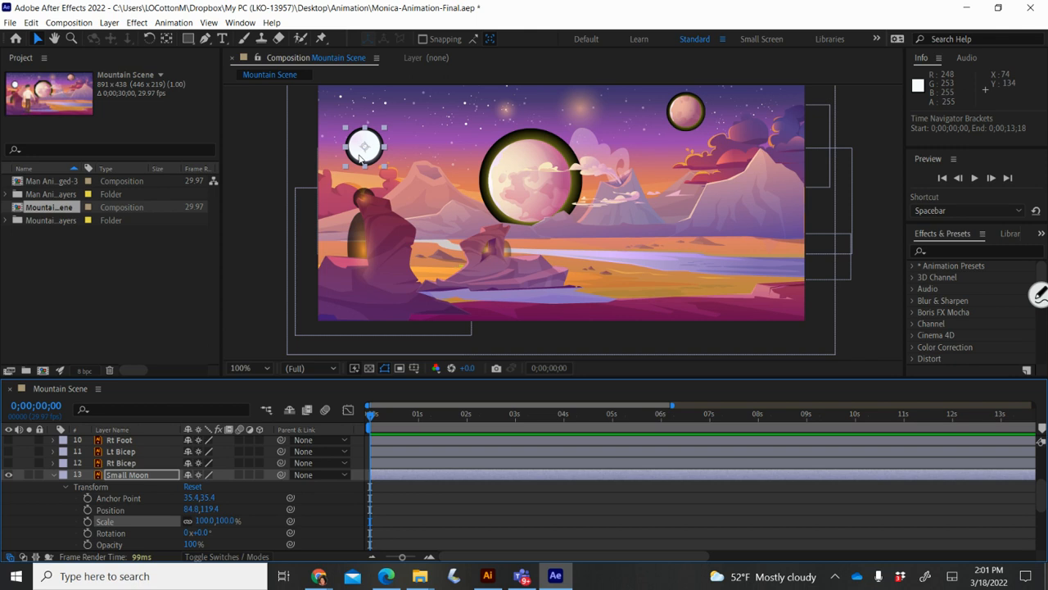
{"action": "scroll", "coordinate": [360, 157], "scroll_direction": "up", "scroll_amount": 7}
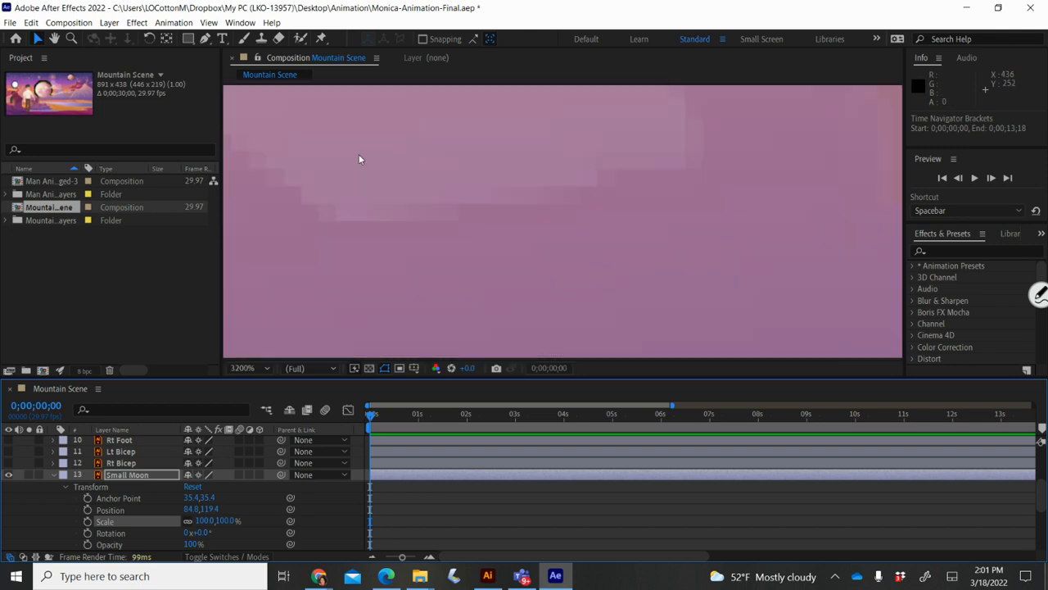
Step: Set viewer magnification to 33.3% and raise the Small Moon above the frame to 81.8, -78.6
{"action": "left_click", "coordinate": [265, 368]}
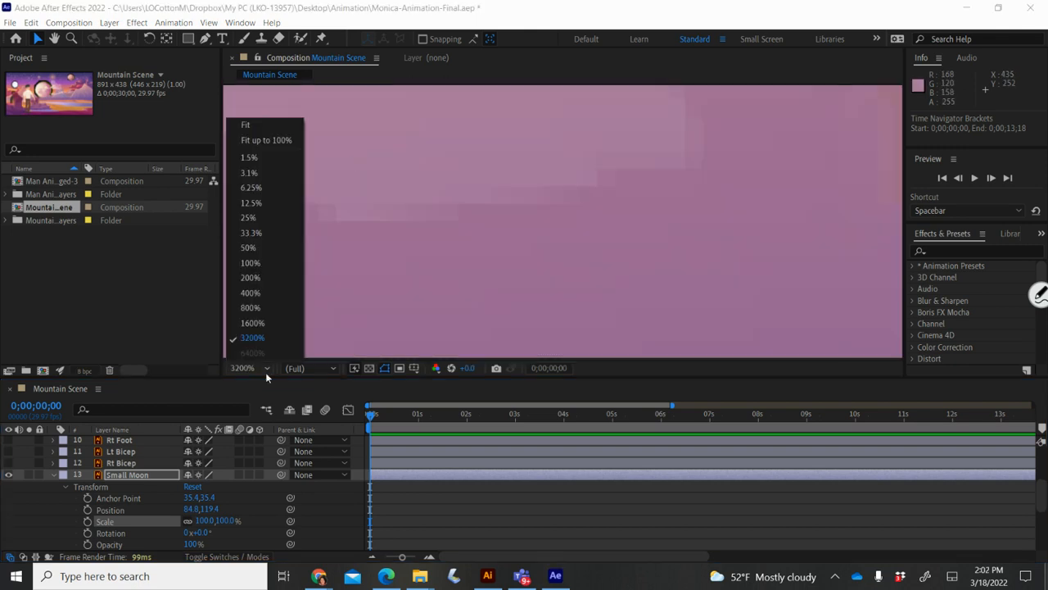
{"action": "left_click", "coordinate": [252, 234]}
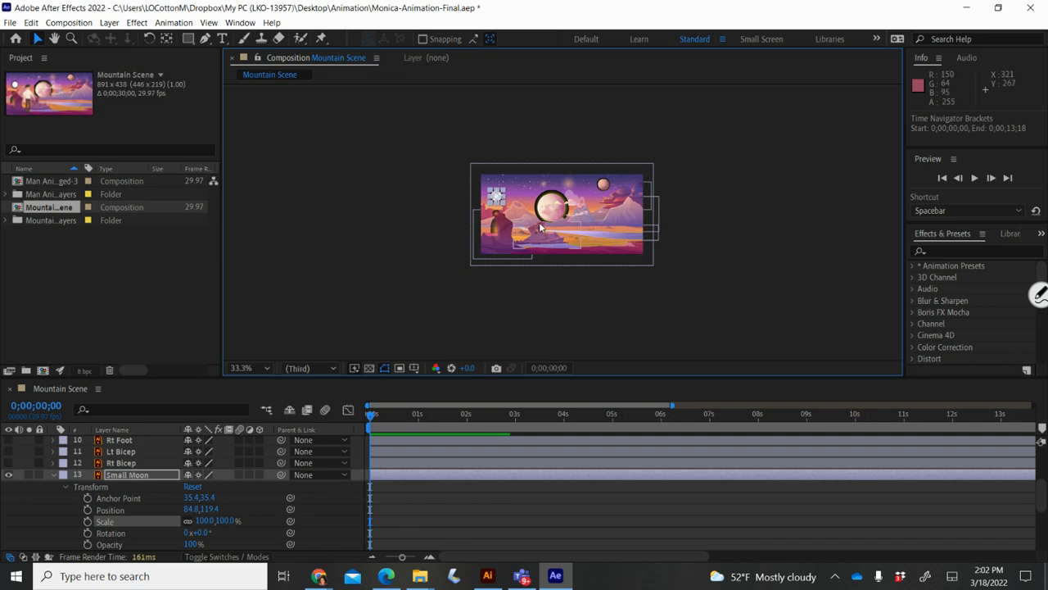
{"action": "left_click_drag", "start_coordinate": [496, 190], "coordinate": [495, 158]}
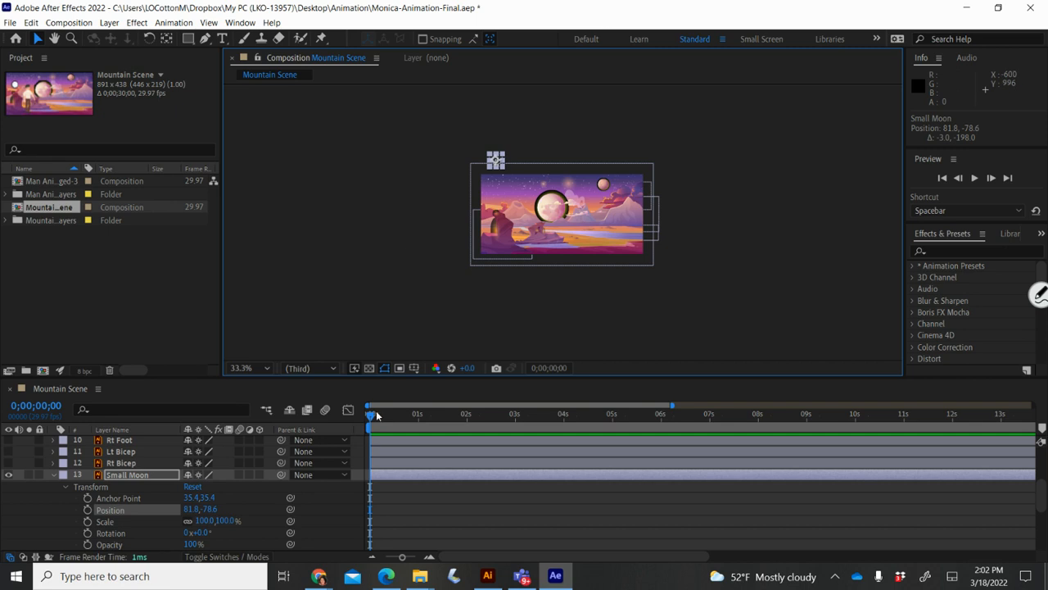
{"action": "mouse_move", "coordinate": [373, 417]}
{"action": "left_mouse_down"}
{"action": "mouse_move", "coordinate": [431, 418]}
{"action": "mouse_move", "coordinate": [371, 418]}
{"action": "left_mouse_up"}
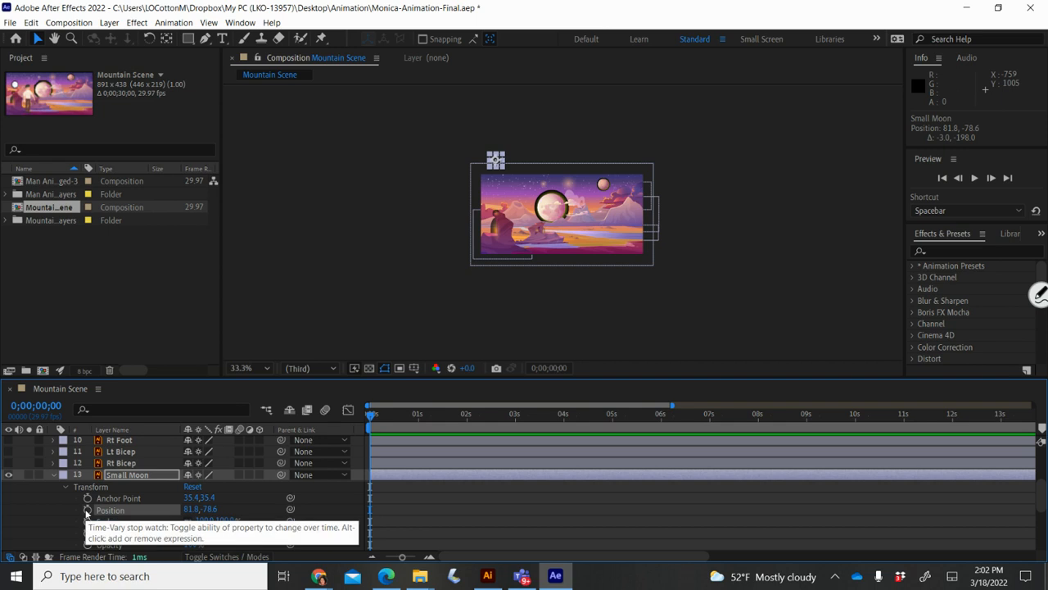
Step: Set a Small Moon Position keyframe at 0 s and move the playhead to 0;00;05;00
{"action": "left_click", "coordinate": [87, 510]}
{"action": "left_click_drag", "start_coordinate": [368, 417], "coordinate": [610, 420]}
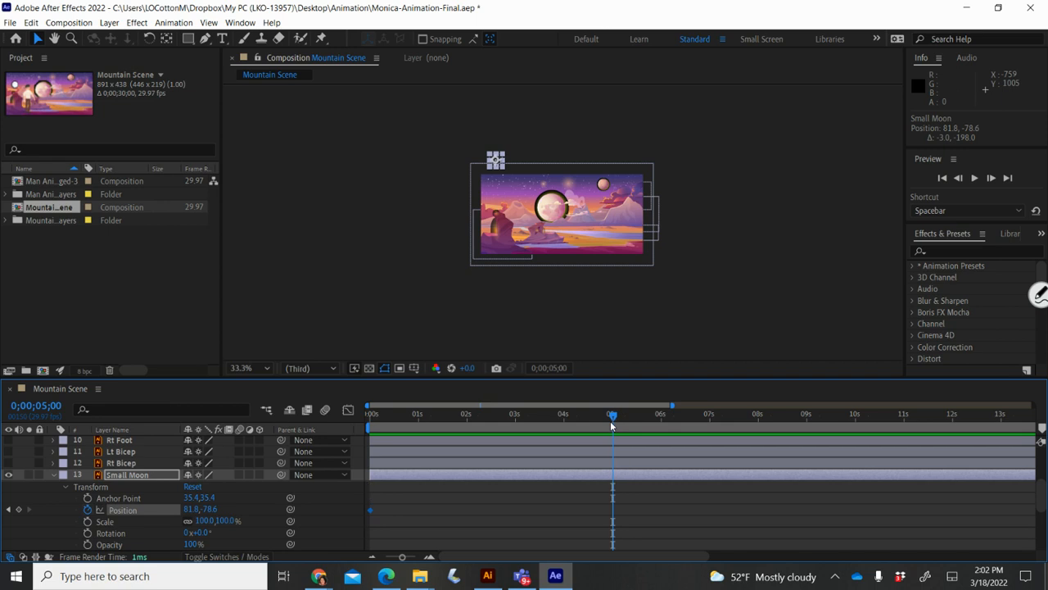
{"action": "mouse_move", "coordinate": [368, 513]}
Step: At 5 s set Small Moon's Position to 74.8, 103.4, then return the playhead to 0
{"action": "left_click", "coordinate": [206, 510]}
{"action": "left_click_drag", "start_coordinate": [206, 510], "coordinate": [336, 502]}
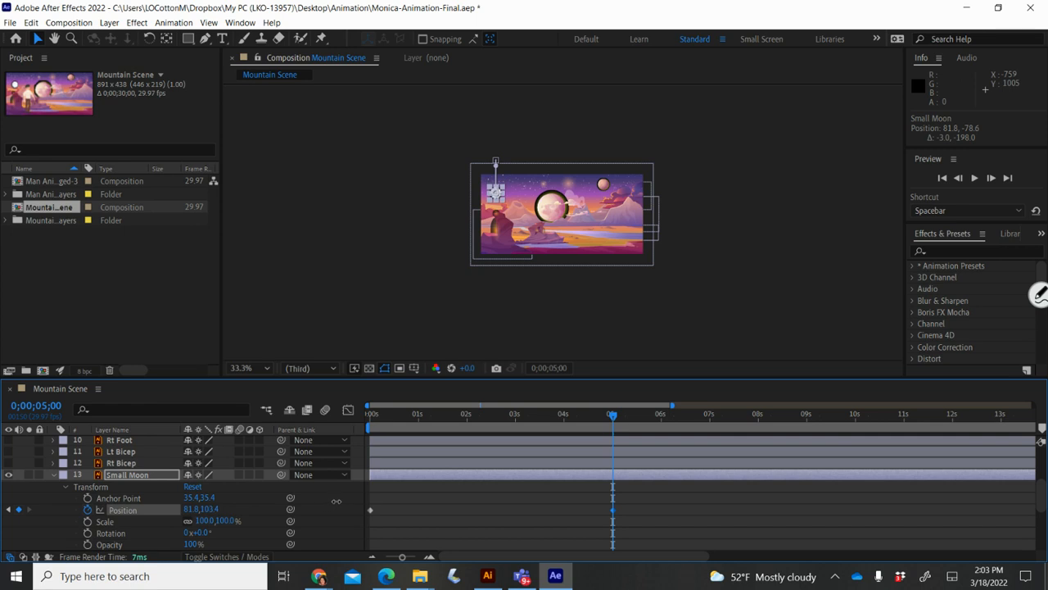
{"action": "mouse_move", "coordinate": [336, 501]}
{"action": "left_mouse_down"}
{"action": "mouse_move", "coordinate": [159, 509]}
{"action": "mouse_move", "coordinate": [323, 514]}
{"action": "left_mouse_up"}
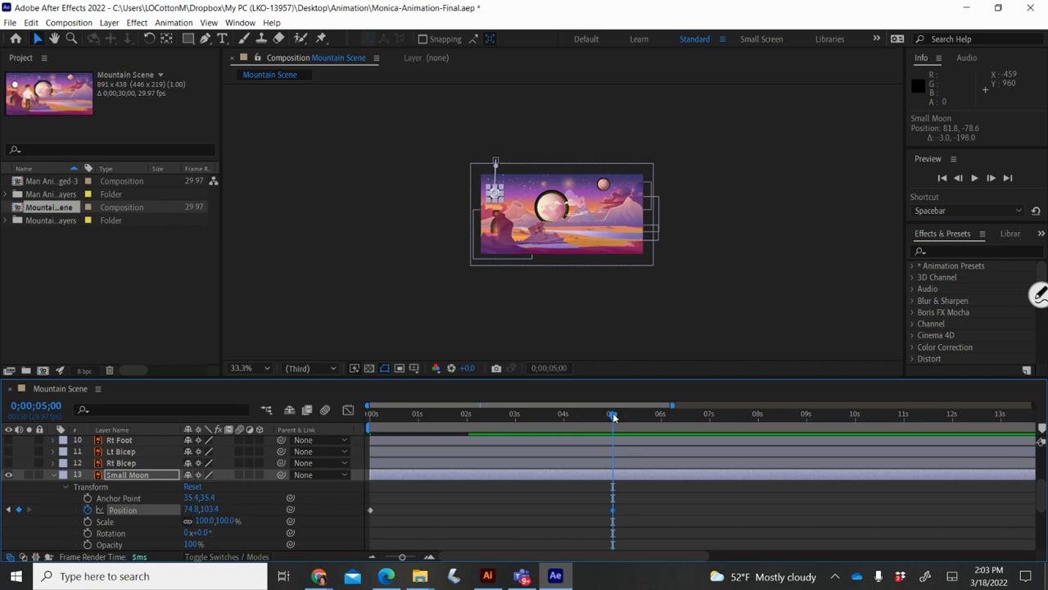
{"action": "left_click_drag", "start_coordinate": [614, 417], "coordinate": [358, 395]}
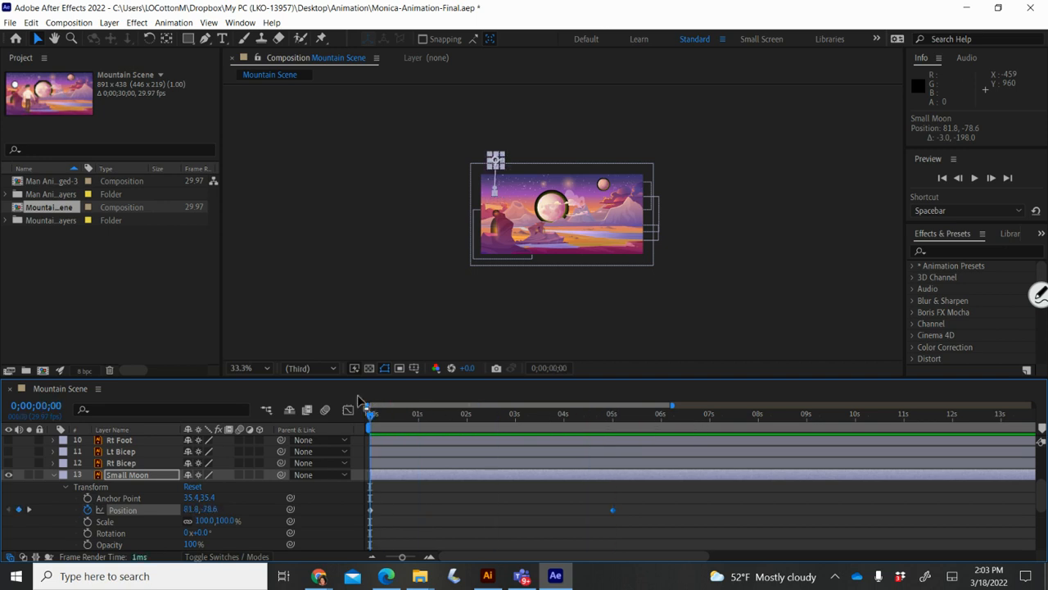
Step: Preview the animation, shift the second Position keyframe to about 4 s, and replay from the start
{"action": "key", "text": "space"}
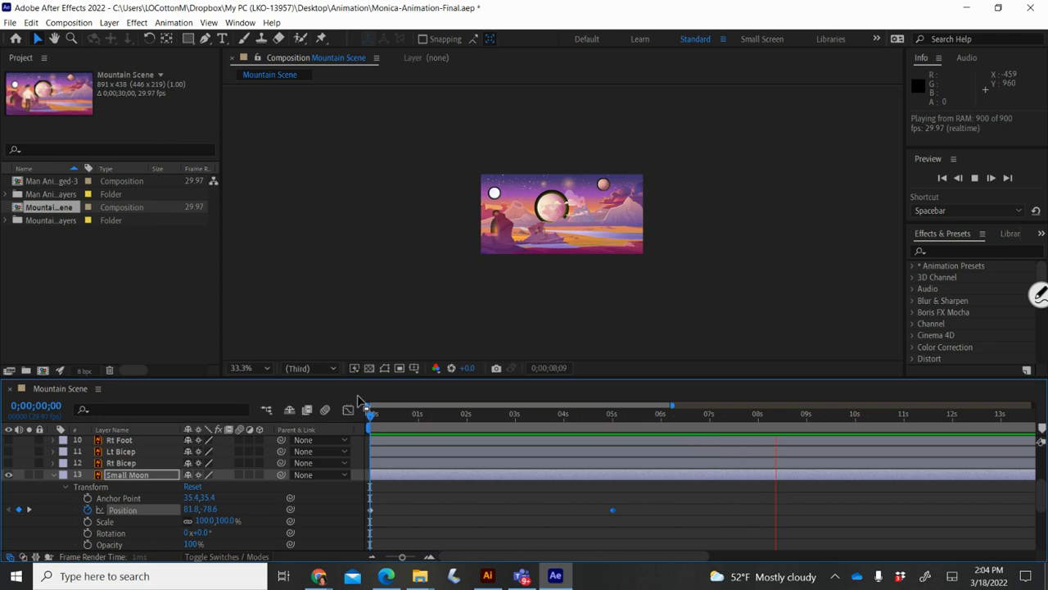
{"action": "key", "text": "space"}
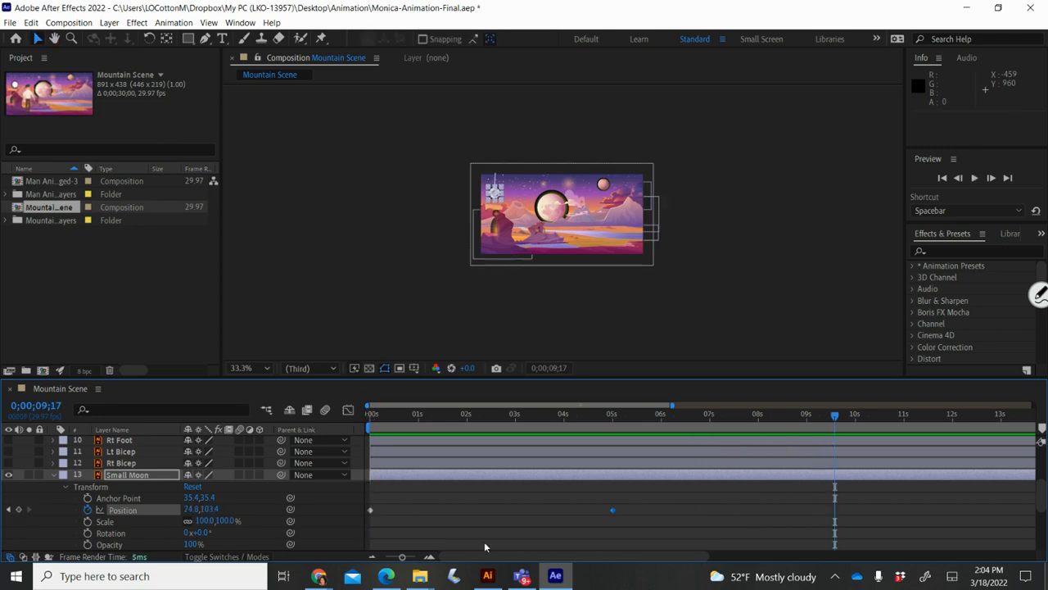
{"action": "left_click_drag", "start_coordinate": [613, 510], "coordinate": [565, 509]}
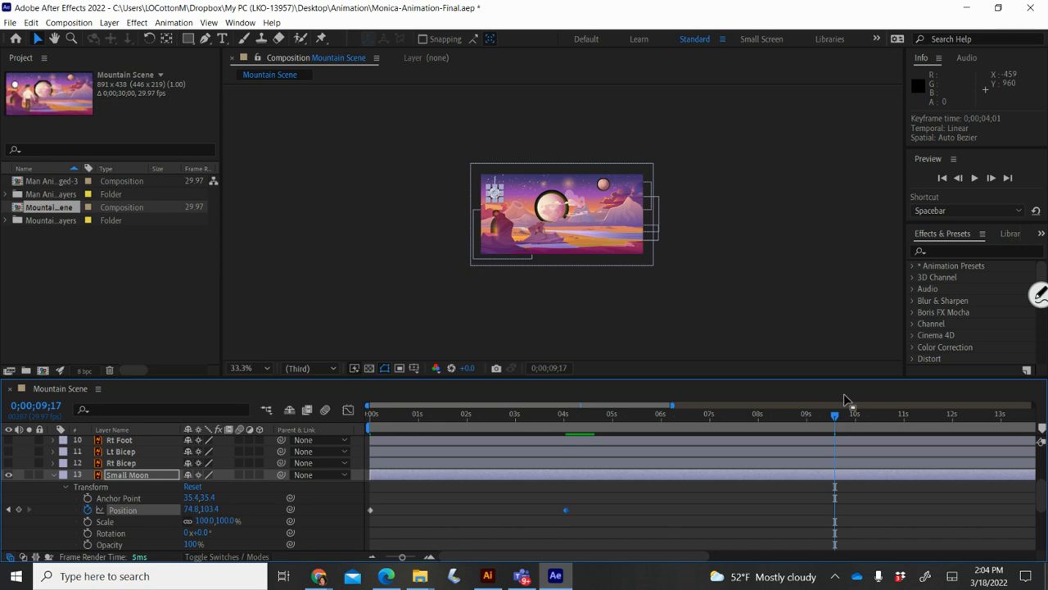
{"action": "left_click_drag", "start_coordinate": [835, 415], "coordinate": [381, 414]}
{"action": "key", "text": "space"}
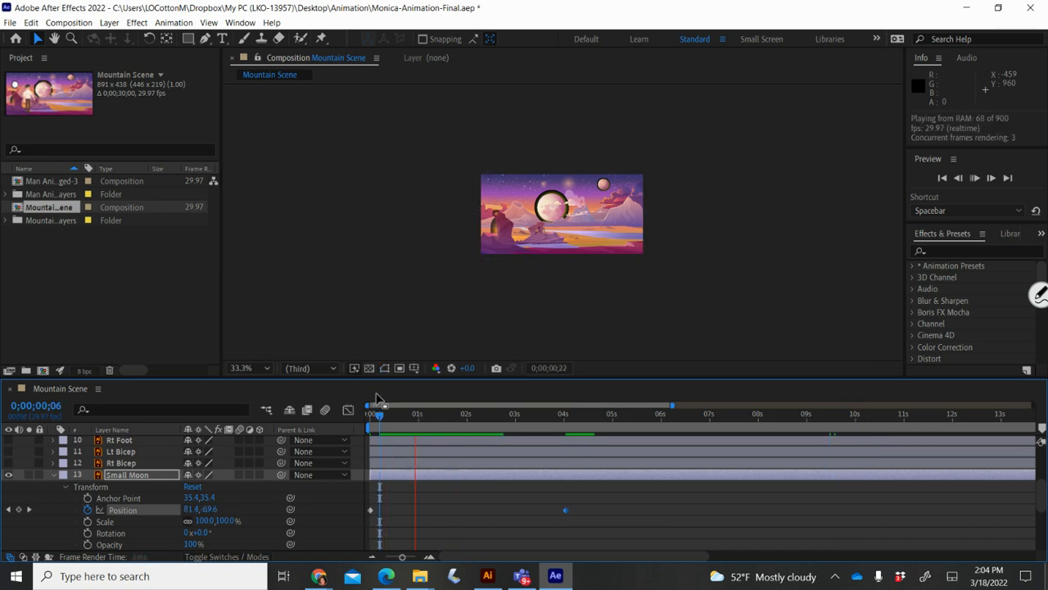